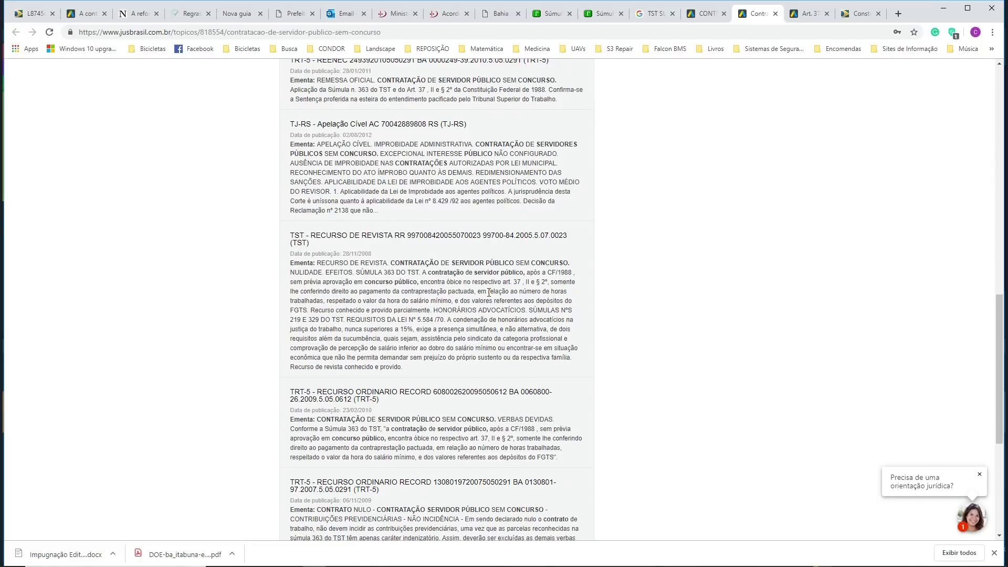
# Switch to the Excel workbook with the medical staffing costs and maximize its window
pyautogui.hotkey('alt', 'Tab')
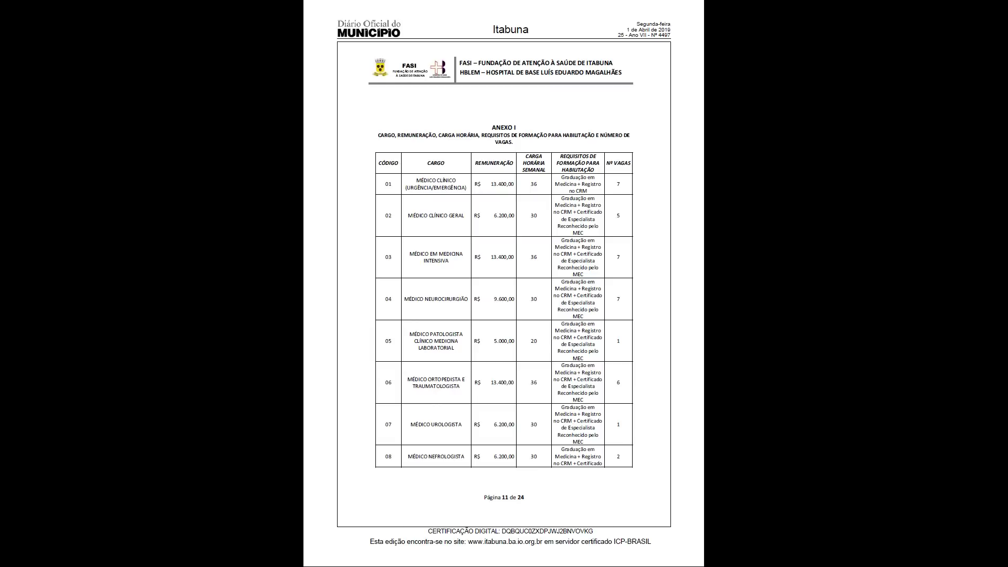
pyautogui.hotkey('alt', 'Tab')
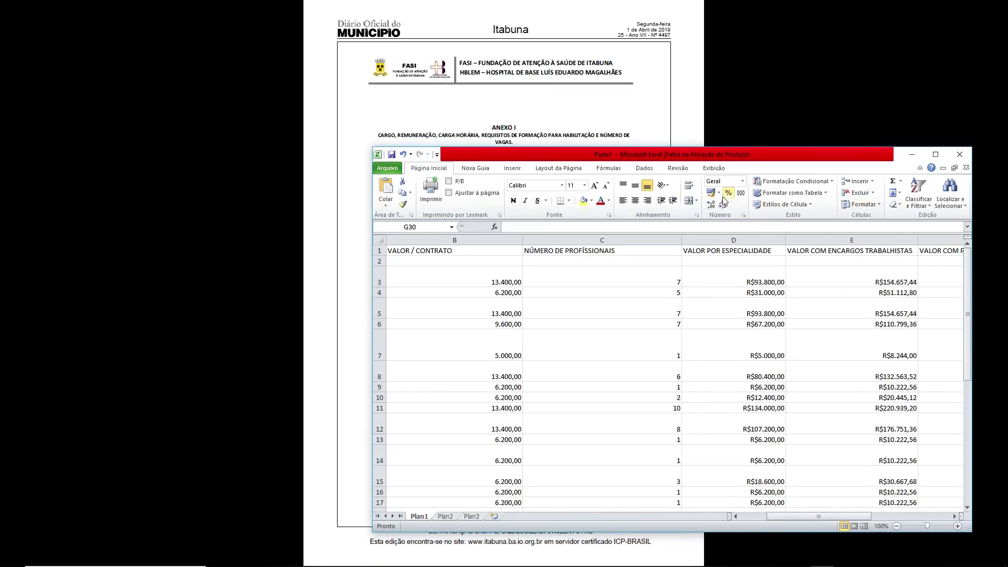
pyautogui.moveTo(708, 159); pyautogui.dragTo(726, 86)
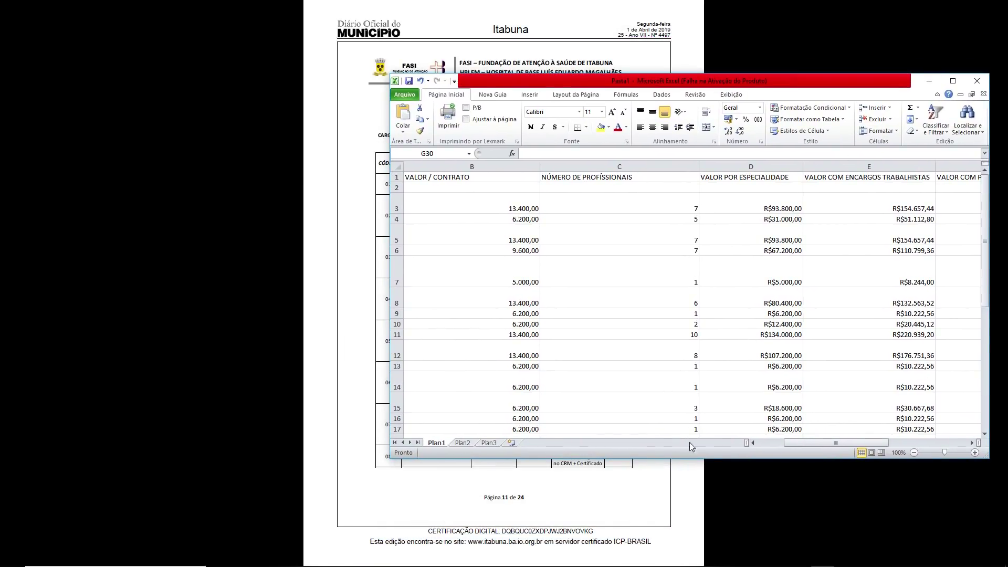
pyautogui.moveTo(828, 443); pyautogui.dragTo(801, 444)
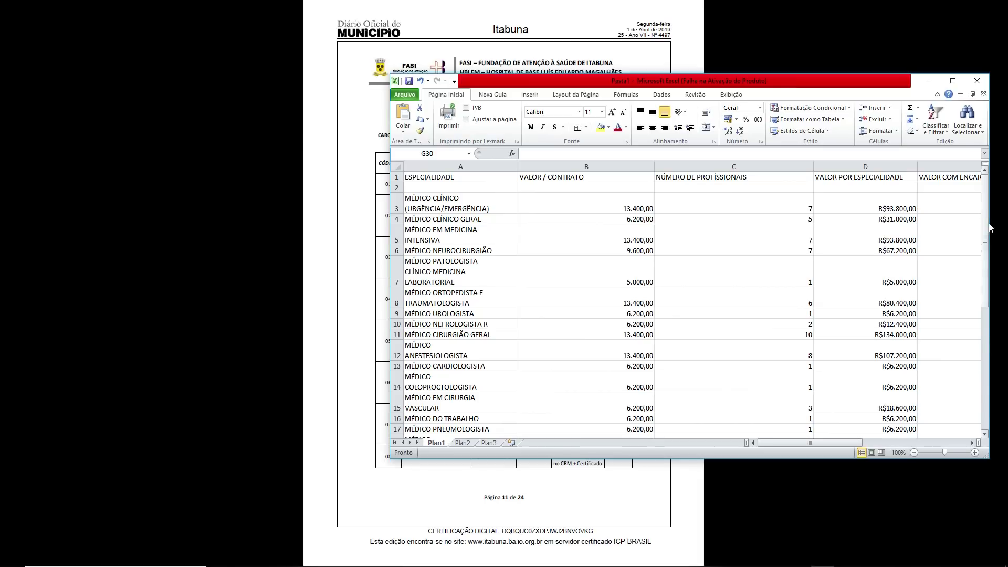
pyautogui.click(953, 80)
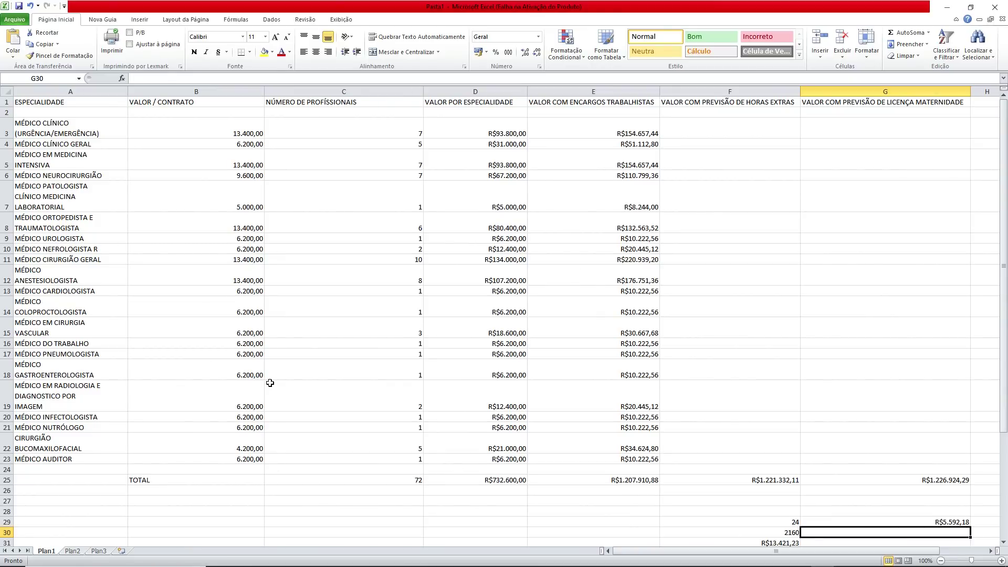
# Switch to Chrome and review the Treasy article's payroll charge list for Lucro Real and Lucro Presumido, including the Incra / SENAI / SESI / SEBRAE item and total
pyautogui.moveTo(321, 564)
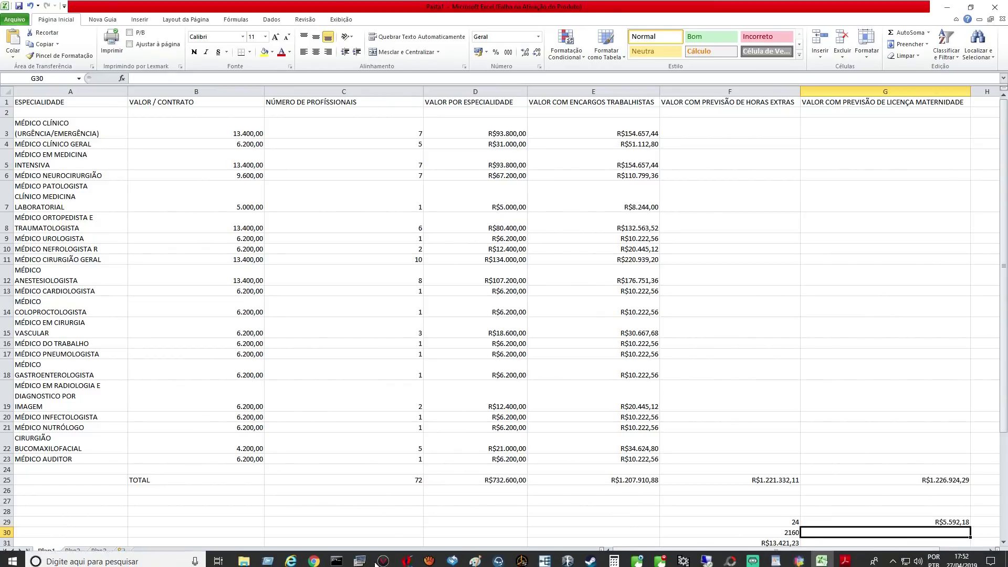
pyautogui.click(314, 562)
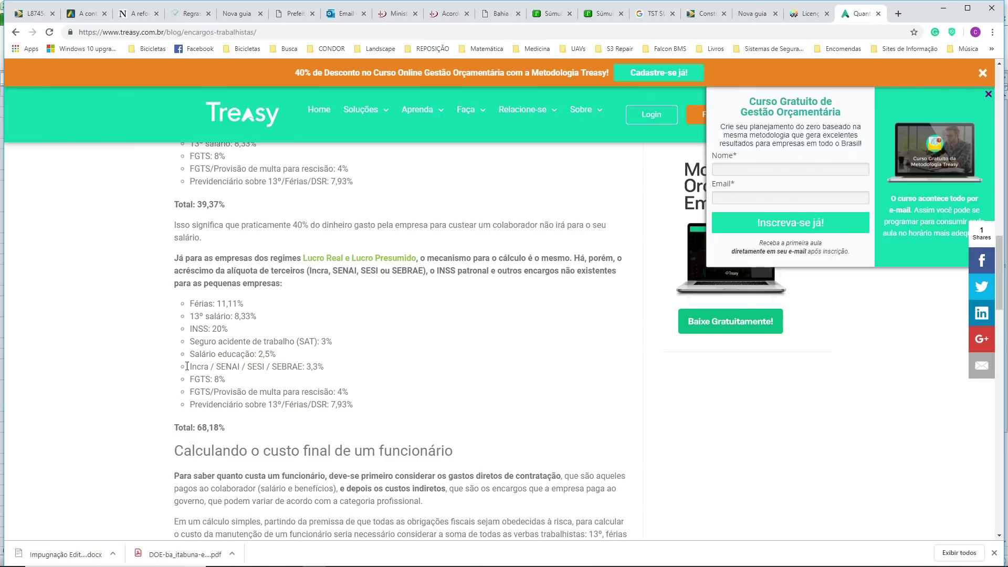
pyautogui.moveTo(189, 367); pyautogui.dragTo(346, 368)
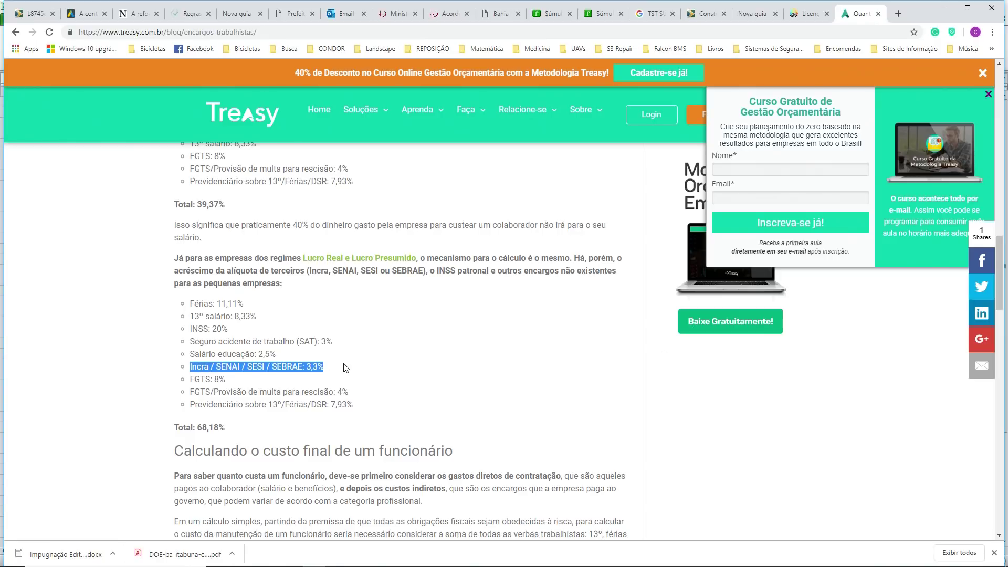
pyautogui.click(344, 368)
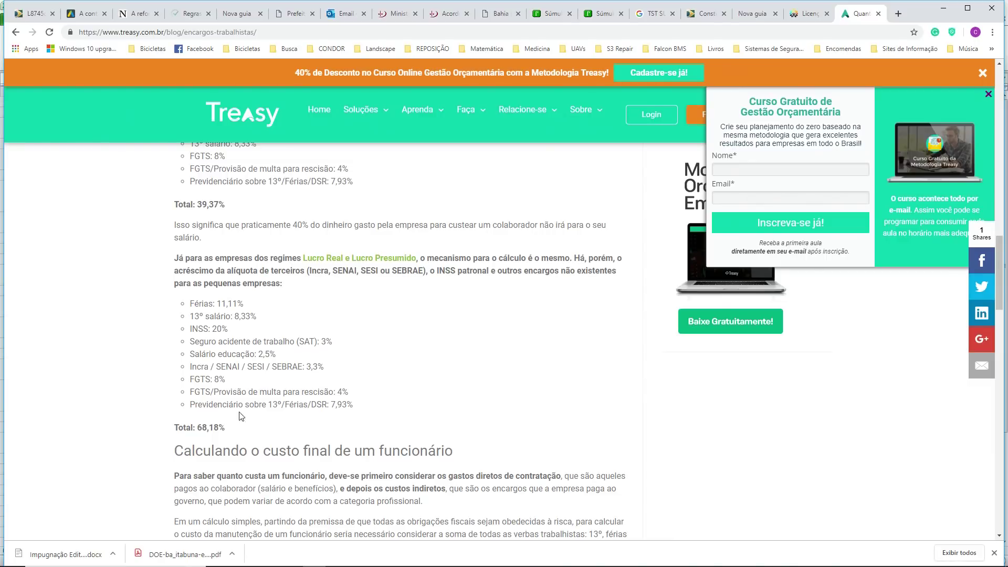
pyautogui.keyDown('shift'); pyautogui.click(181, 426); pyautogui.keyUp('shift')
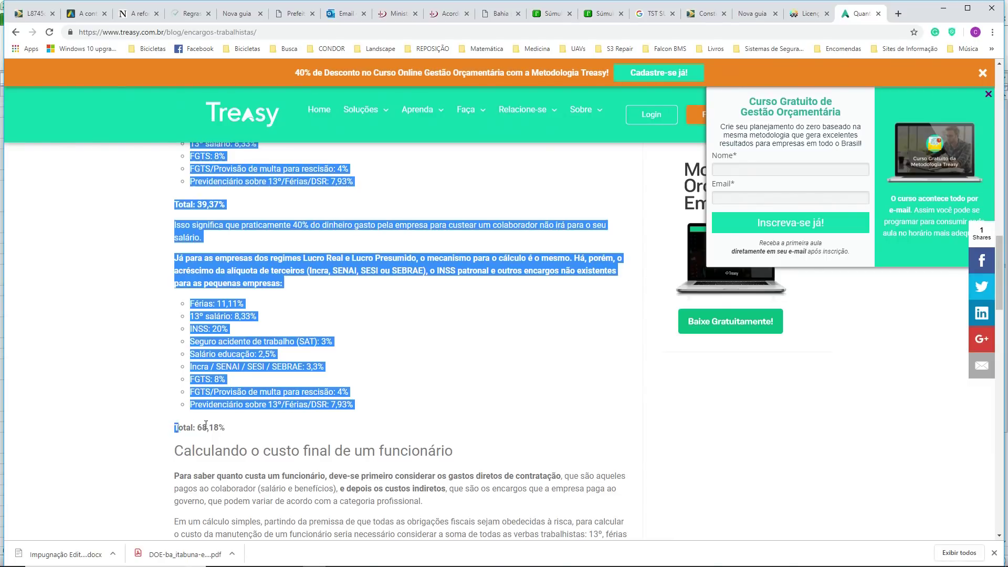
pyautogui.click(236, 427)
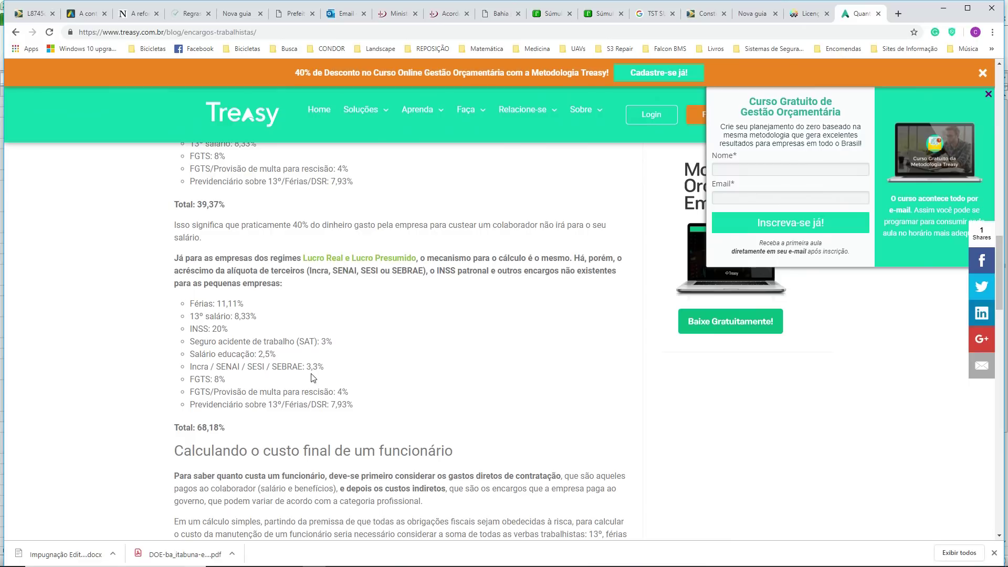
pyautogui.moveTo(331, 367); pyautogui.dragTo(210, 367)
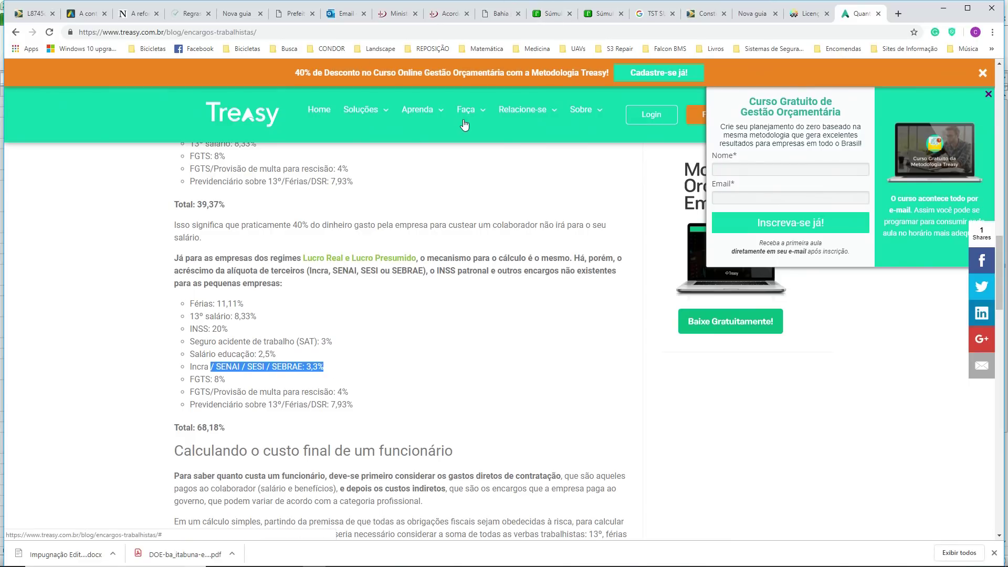
# Return to the Excel workbook and inspect the labour-charge formulas in total cell E25 and the MÉDICO INFECTOLOGISTA cell E20
pyautogui.moveTo(546, 560)
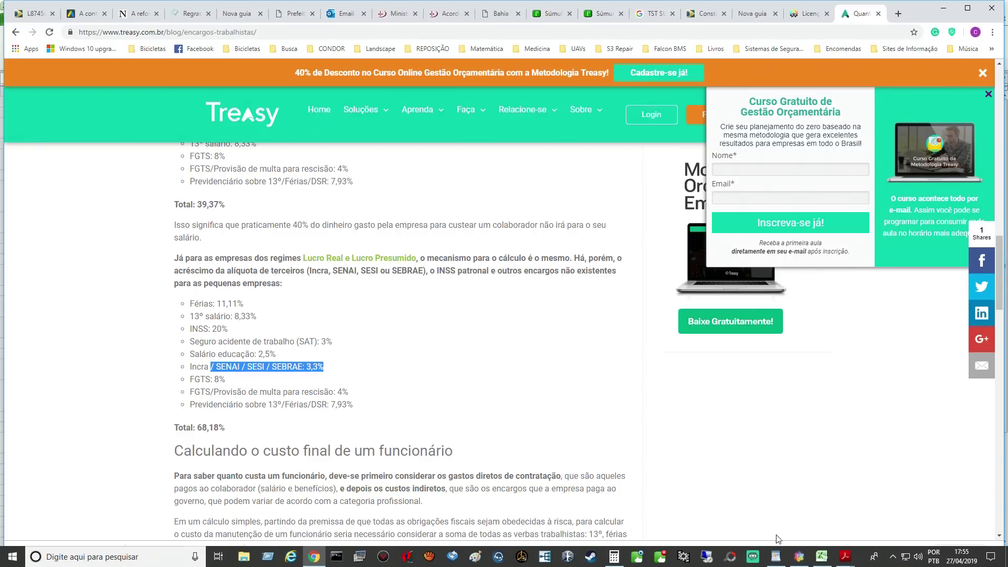
pyautogui.click(822, 565)
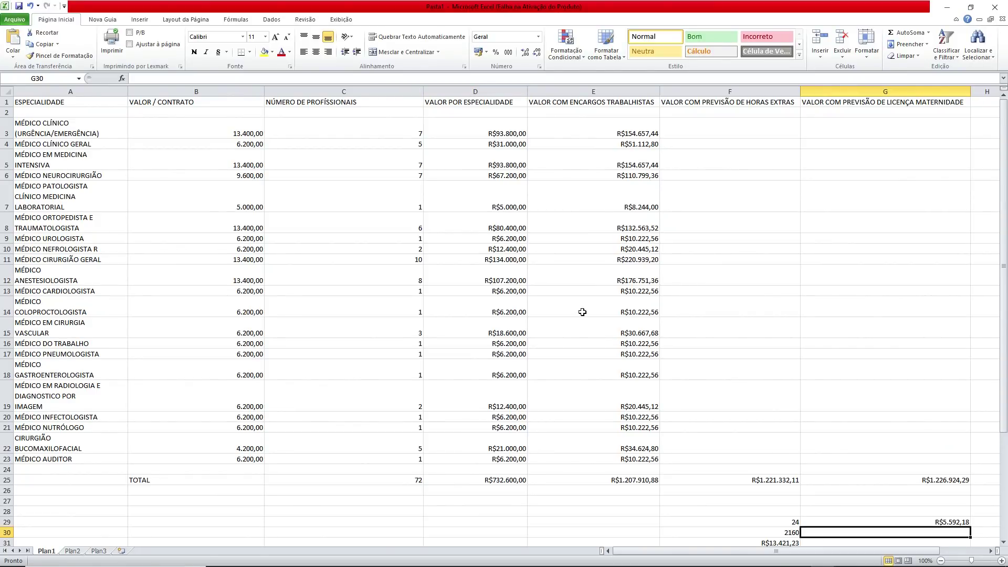
pyautogui.doubleClick(633, 479)
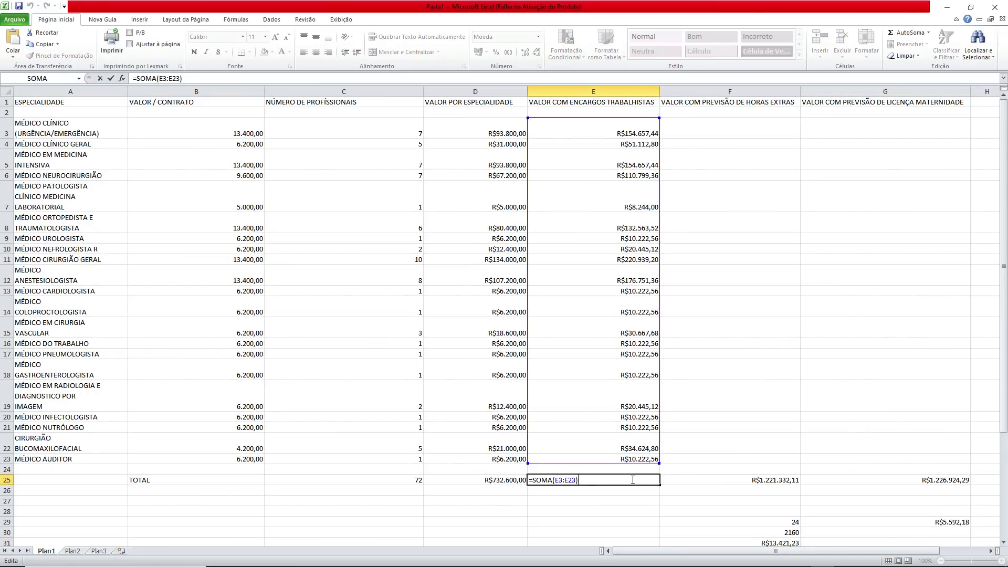
pyautogui.click(634, 420)
pyautogui.doubleClick(636, 418)
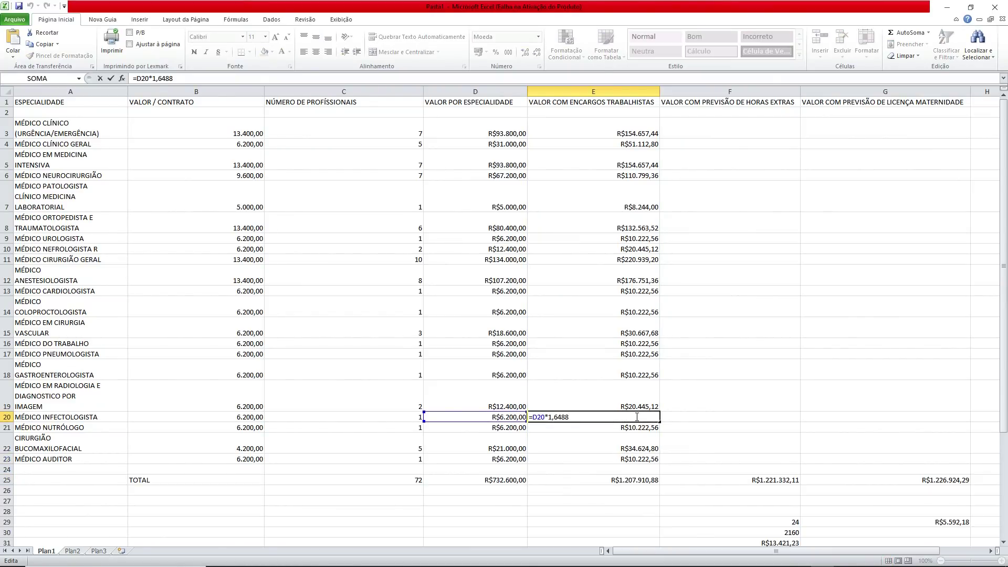
pyautogui.click(667, 402)
pyautogui.click(642, 486)
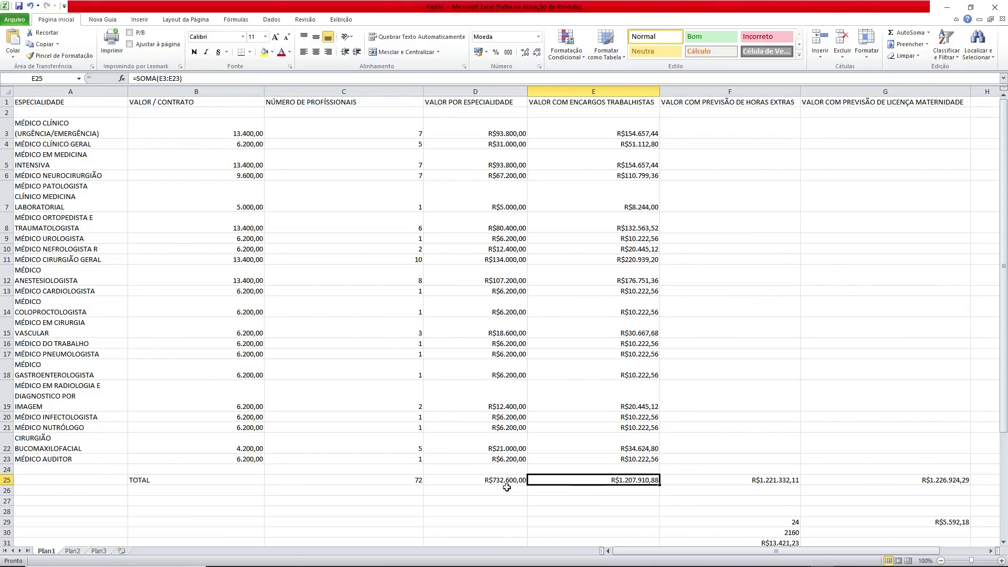
pyautogui.click(599, 470)
pyautogui.click(600, 477)
pyautogui.click(601, 472)
pyautogui.click(602, 478)
pyautogui.click(606, 473)
pyautogui.click(607, 476)
pyautogui.click(608, 472)
pyautogui.click(606, 479)
pyautogui.click(593, 470)
pyautogui.click(594, 476)
pyautogui.click(594, 471)
pyautogui.click(596, 477)
pyautogui.scroll(-2, 720, 273)
pyautogui.scroll(2, 720, 274)
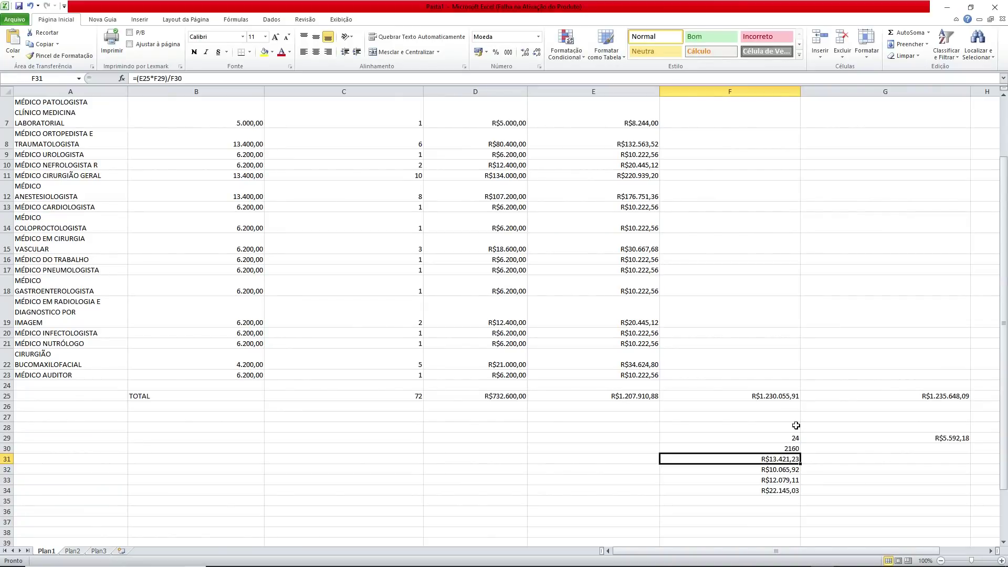
# Inspect the overtime forecast formulas in total cell F25 and supporting cells F29, F30 and F31
pyautogui.scroll(2, 809, 287)
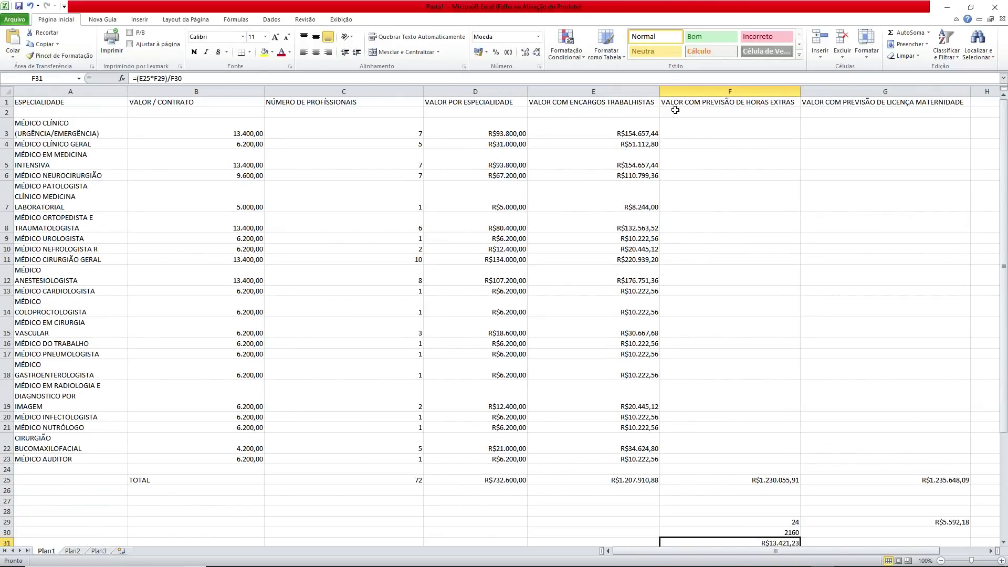
pyautogui.scroll(-4, 792, 278)
pyautogui.scroll(1, 683, 310)
pyautogui.click(733, 335)
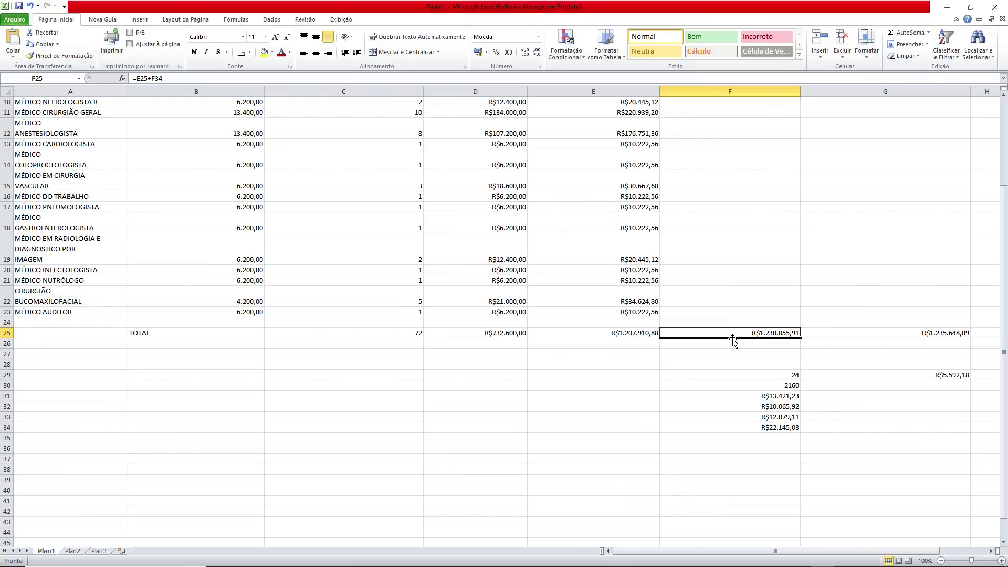
pyautogui.click(719, 377)
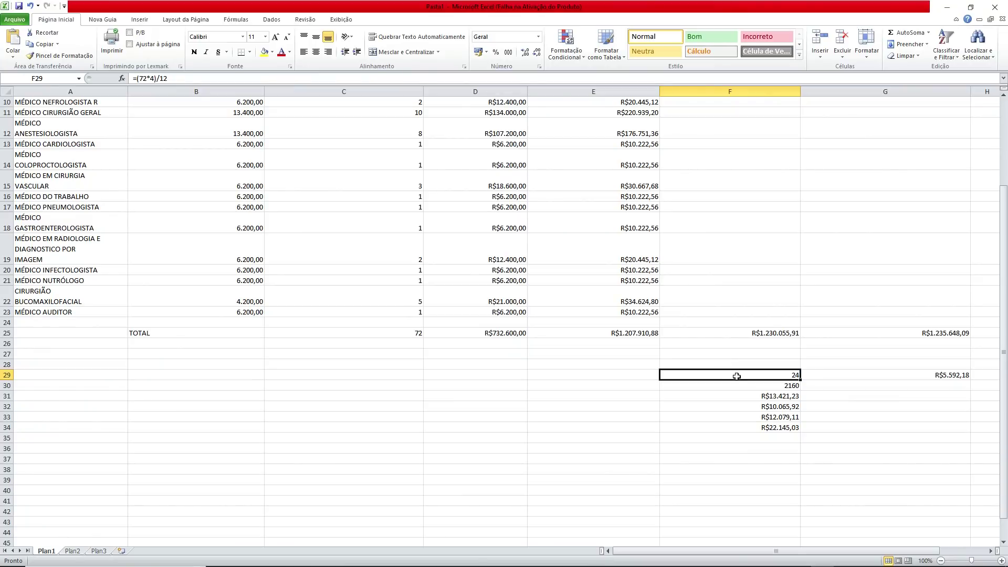
pyautogui.doubleClick(737, 376)
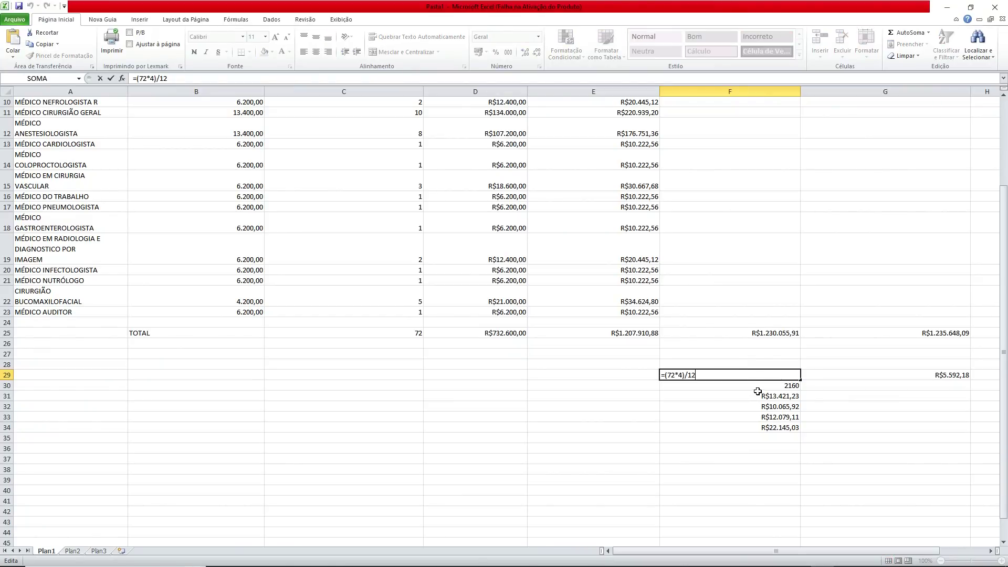
pyautogui.press('Return')
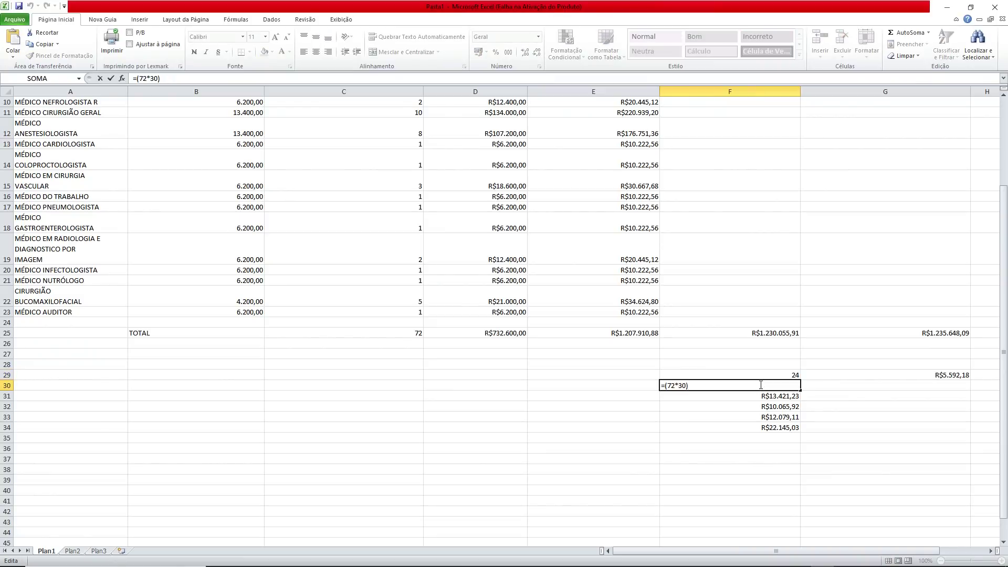
pyautogui.doubleClick(765, 395)
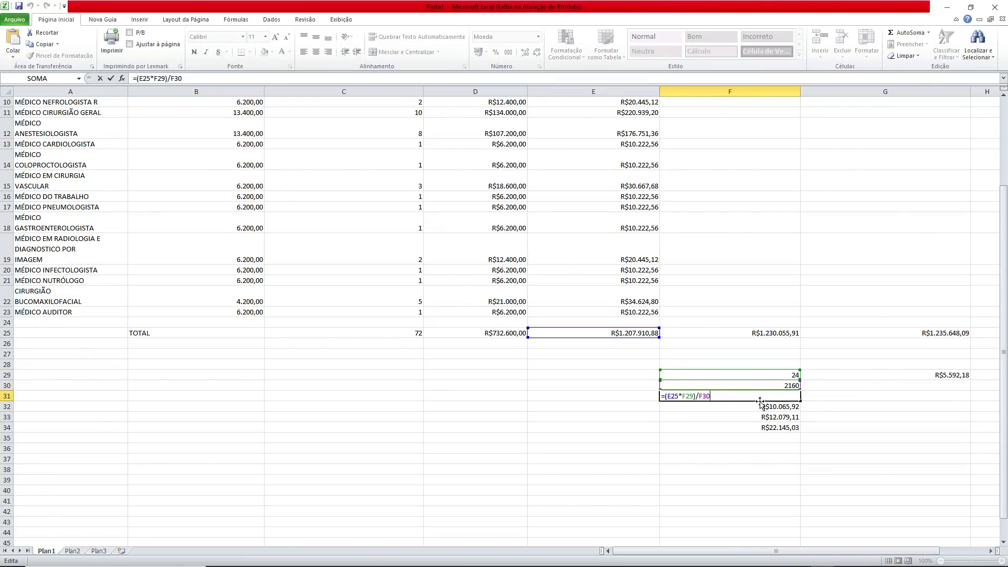
pyautogui.press('Return')
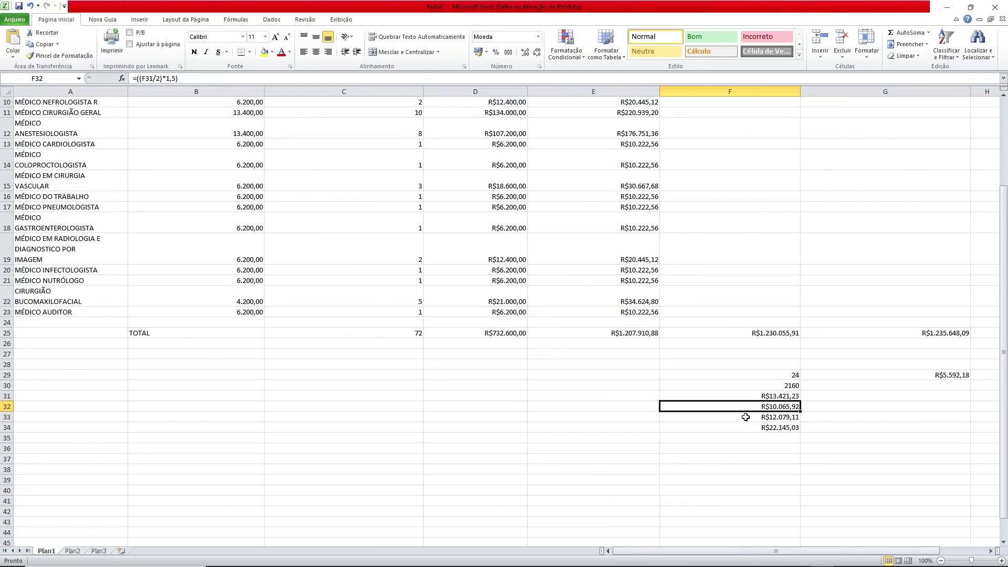
# Inspect the formulas in overtime supporting cells F32, F33 and F34
pyautogui.doubleClick(785, 408)
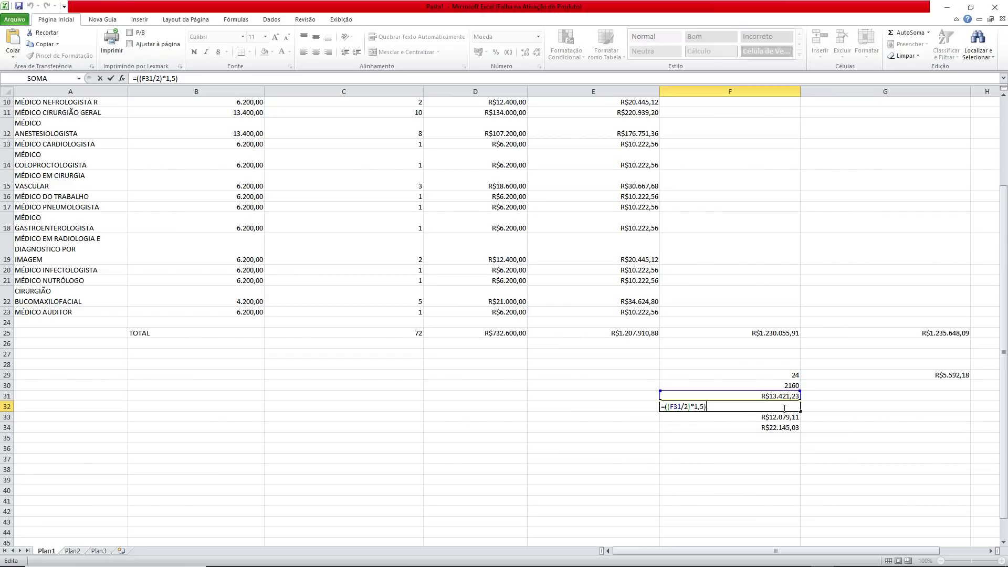
pyautogui.click(751, 419)
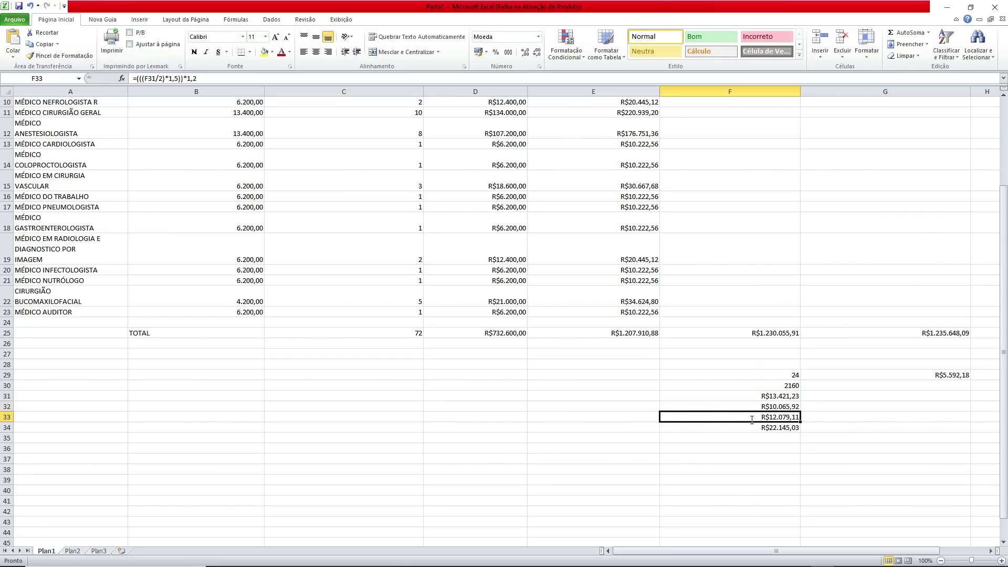
pyautogui.doubleClick(751, 419)
pyautogui.click(753, 427)
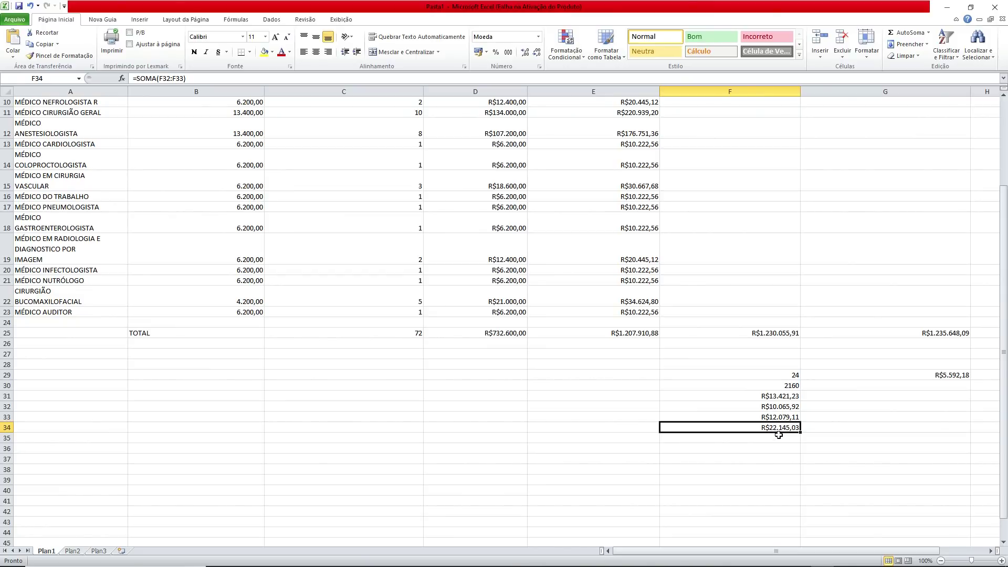
pyautogui.scroll(3, 767, 426)
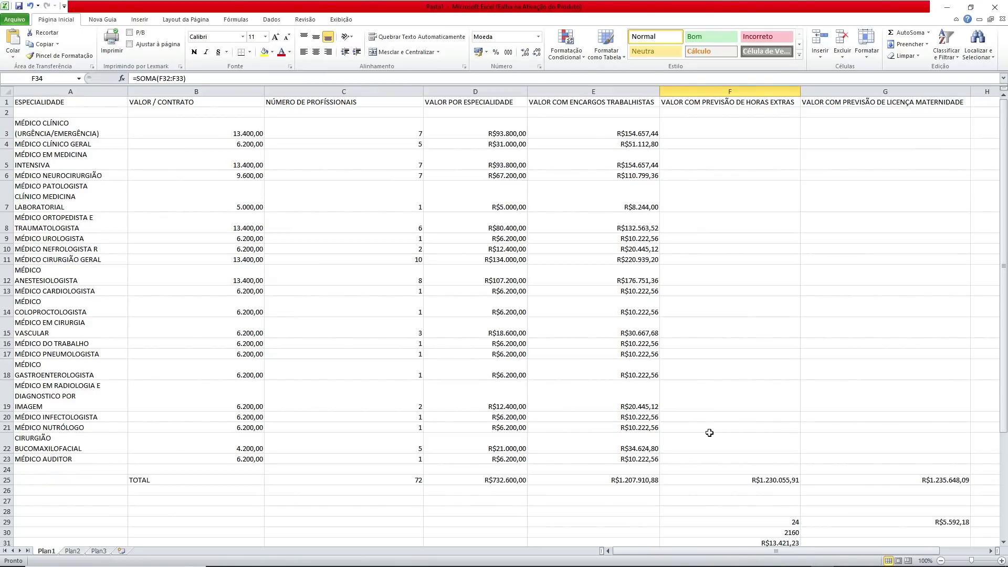
pyautogui.scroll(-4, 707, 429)
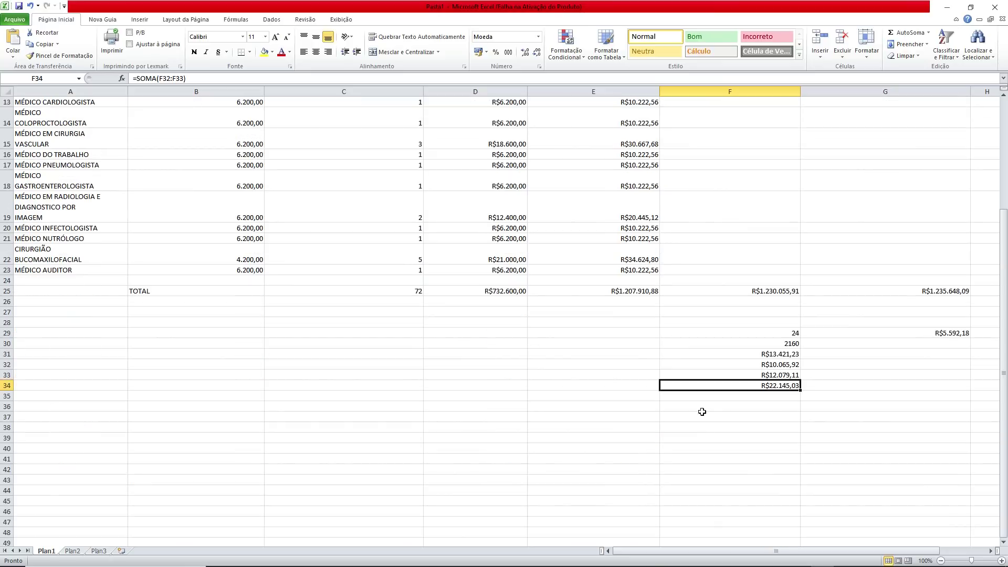
pyautogui.scroll(4, 704, 411)
pyautogui.click(670, 322)
pyautogui.click(684, 308)
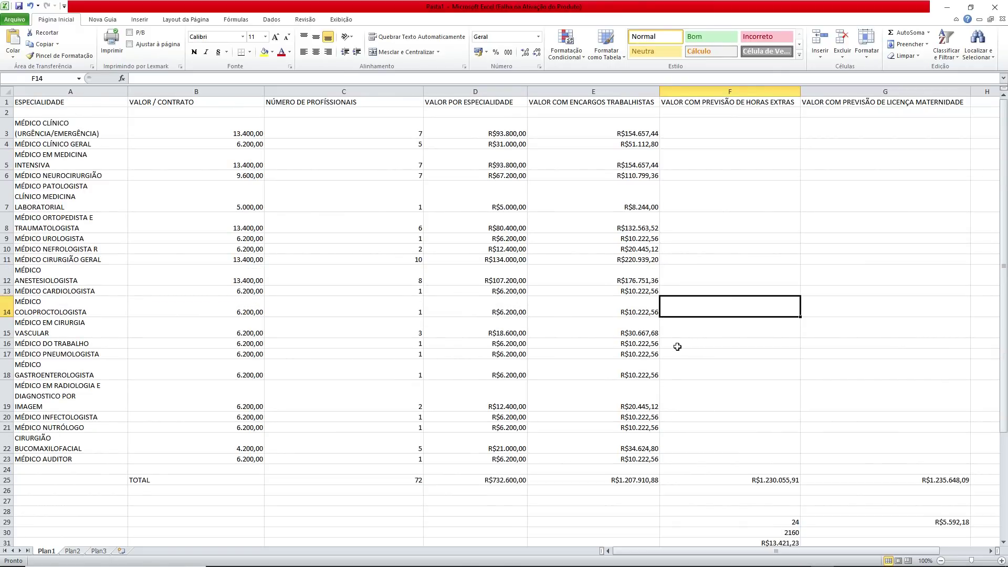
pyautogui.scroll(-1, 678, 346)
pyautogui.scroll(1, 684, 366)
pyautogui.scroll(-4, 684, 366)
pyautogui.scroll(4, 682, 368)
pyautogui.scroll(-2, 682, 371)
pyautogui.scroll(2, 683, 371)
pyautogui.scroll(-4, 683, 374)
pyautogui.scroll(4, 681, 376)
# Check the maternity leave forecast total in G25 and the formula of the per-specialty total in D25
pyautogui.scroll(-1, 675, 376)
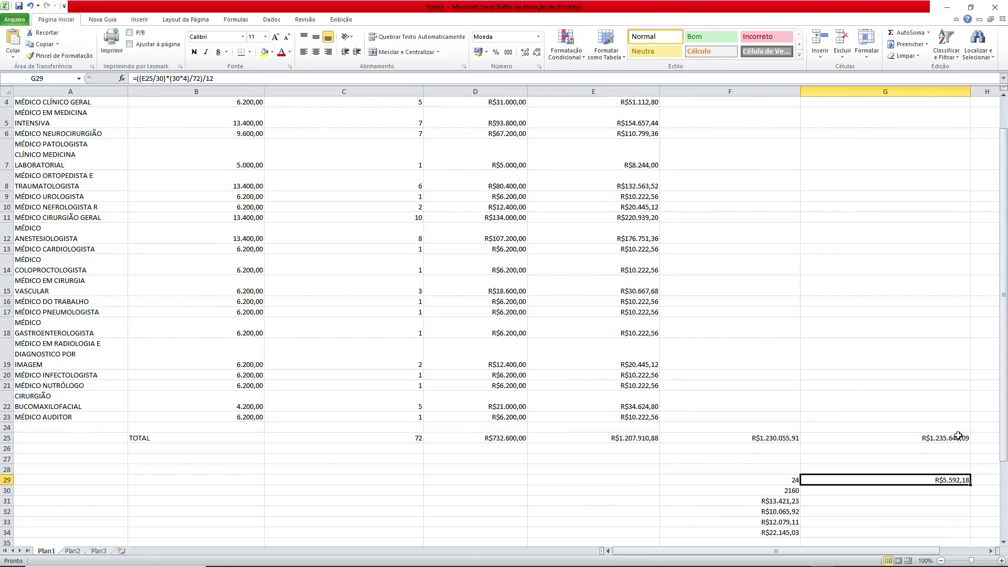
pyautogui.click(896, 438)
pyautogui.click(475, 449)
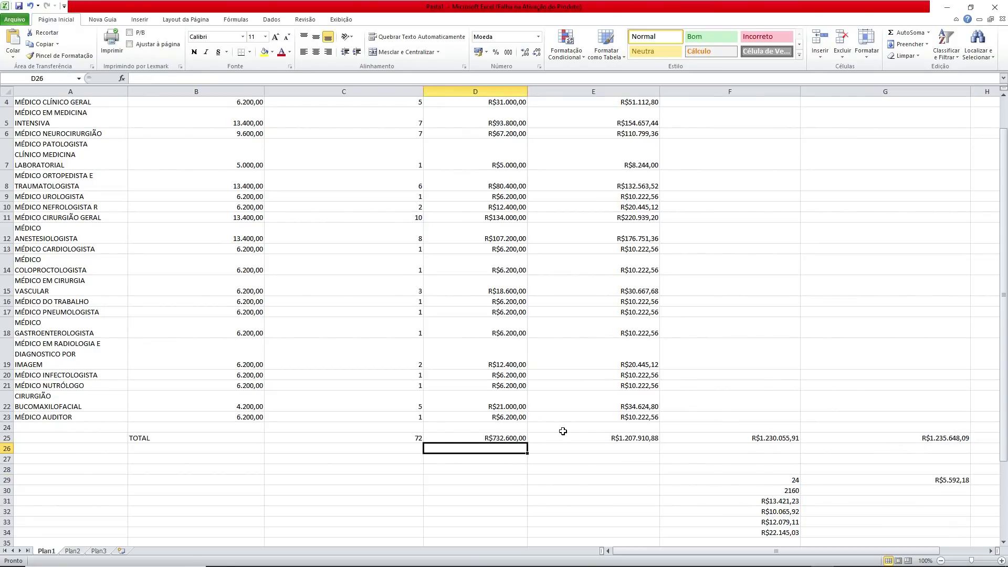
pyautogui.doubleClick(517, 439)
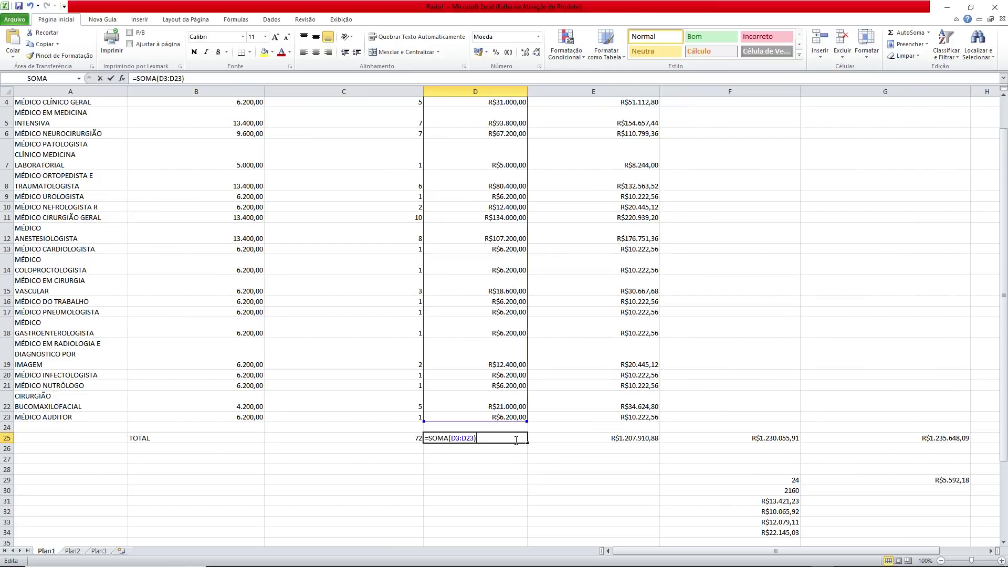
pyautogui.click(508, 456)
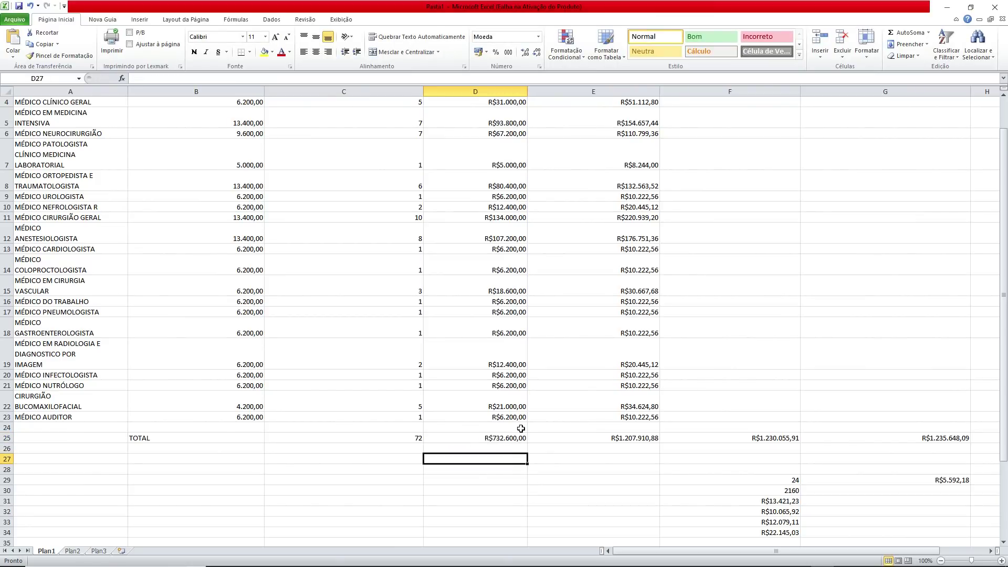
# Inspect the formula in the maternity leave forecast total G25, close it without editing, and review the whole table from its header row
pyautogui.doubleClick(942, 439)
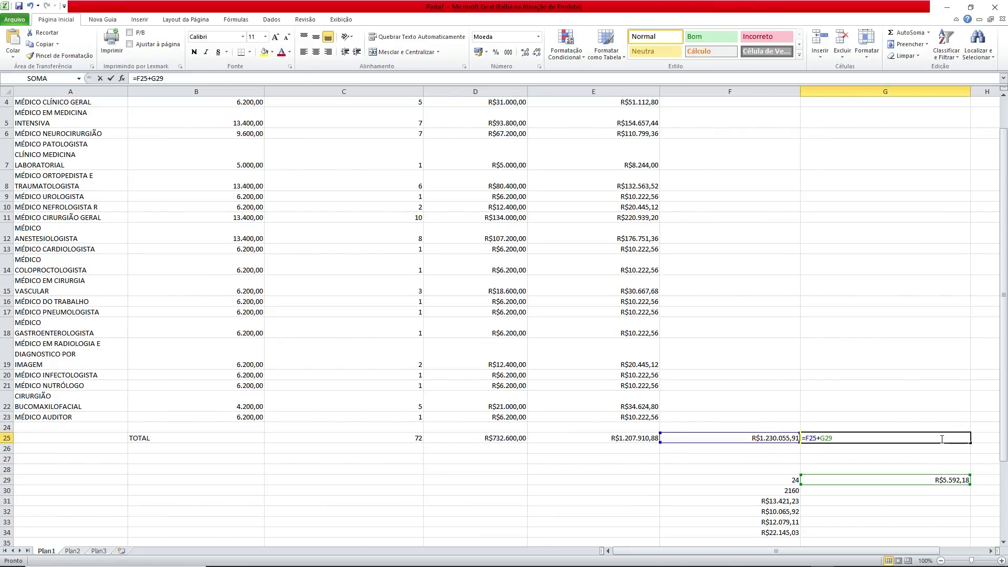
pyautogui.click(926, 455)
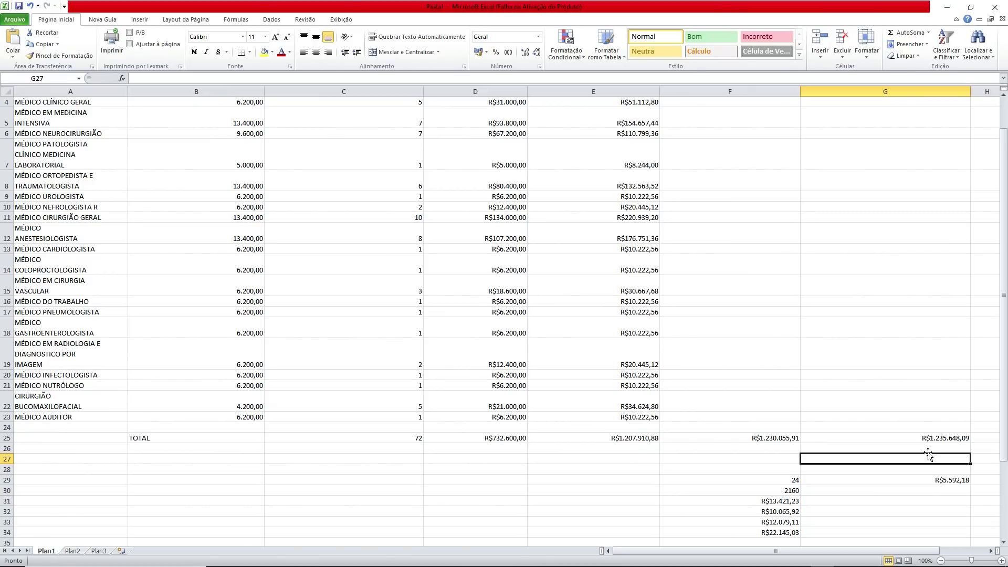
pyautogui.scroll(1, 534, 313)
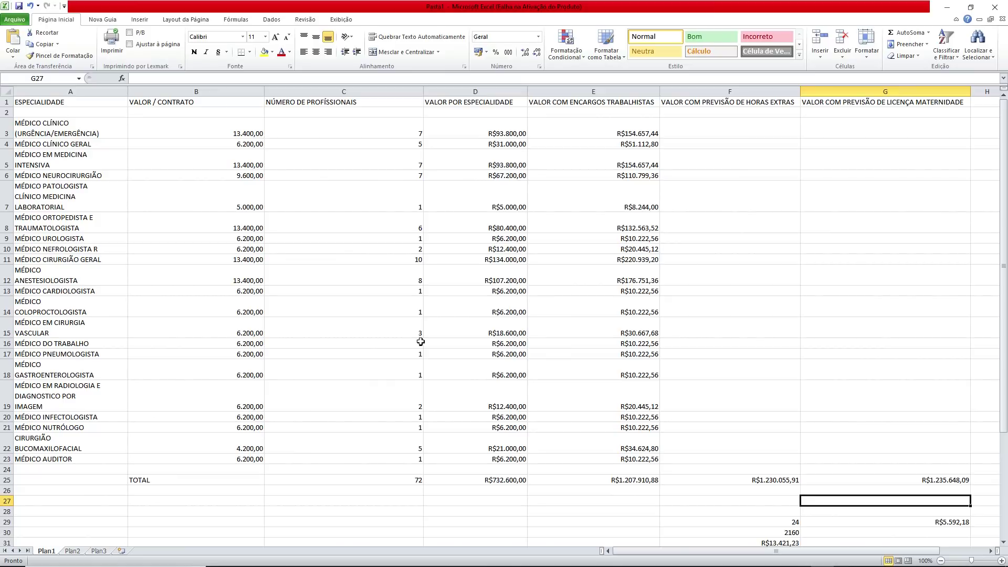
# Switch to the Diário Oficial PDF in Adobe Acrobat and review the Anexo I table of medical positions, pay, weekly hours and vacancies
pyautogui.moveTo(609, 562)
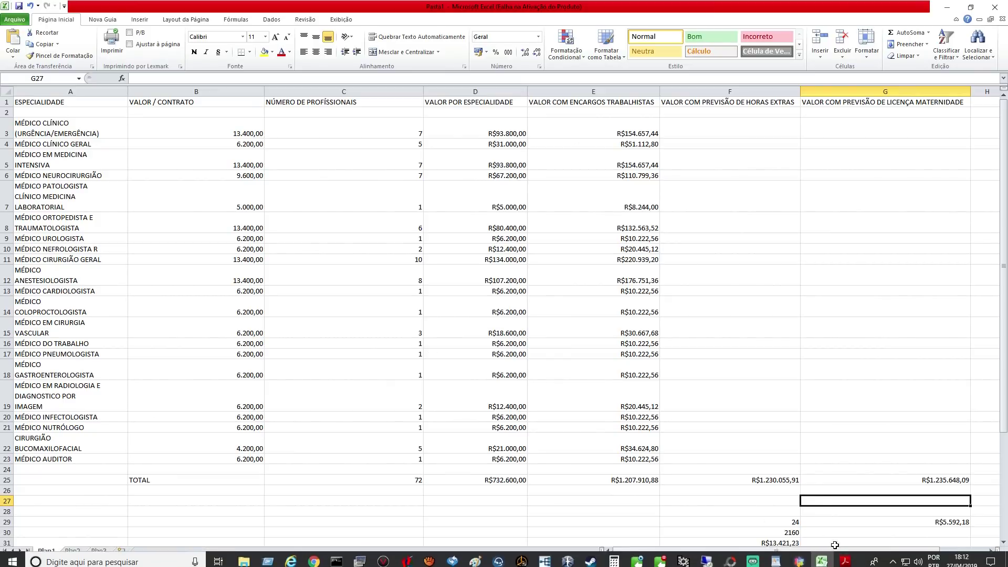
pyautogui.moveTo(845, 557)
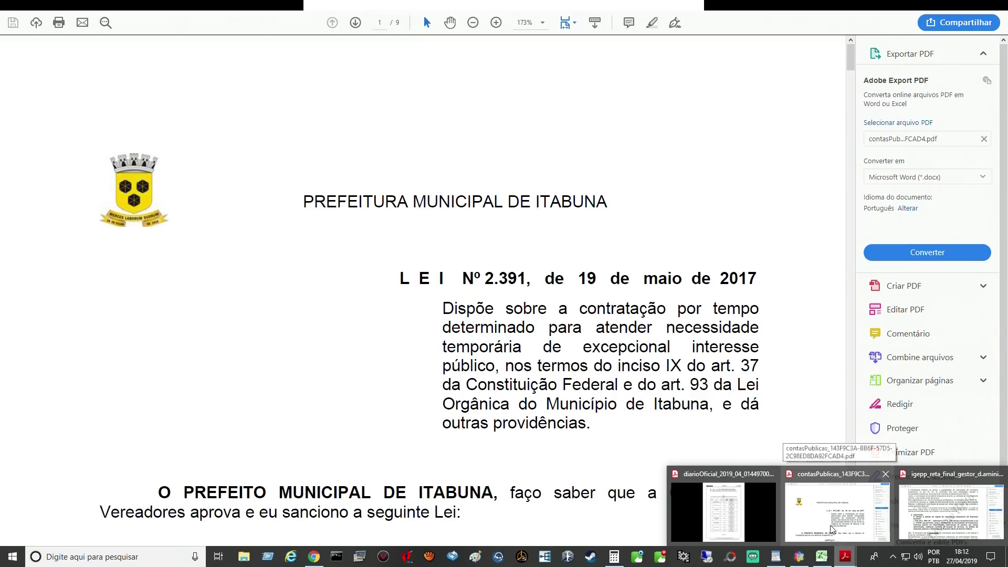
pyautogui.click(724, 512)
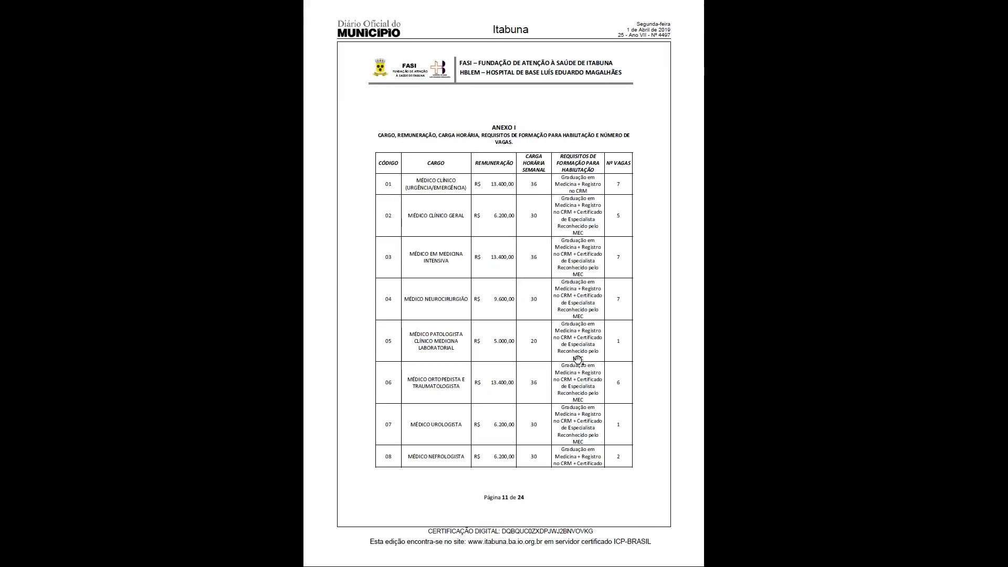
pyautogui.scroll(-1, 578, 360)
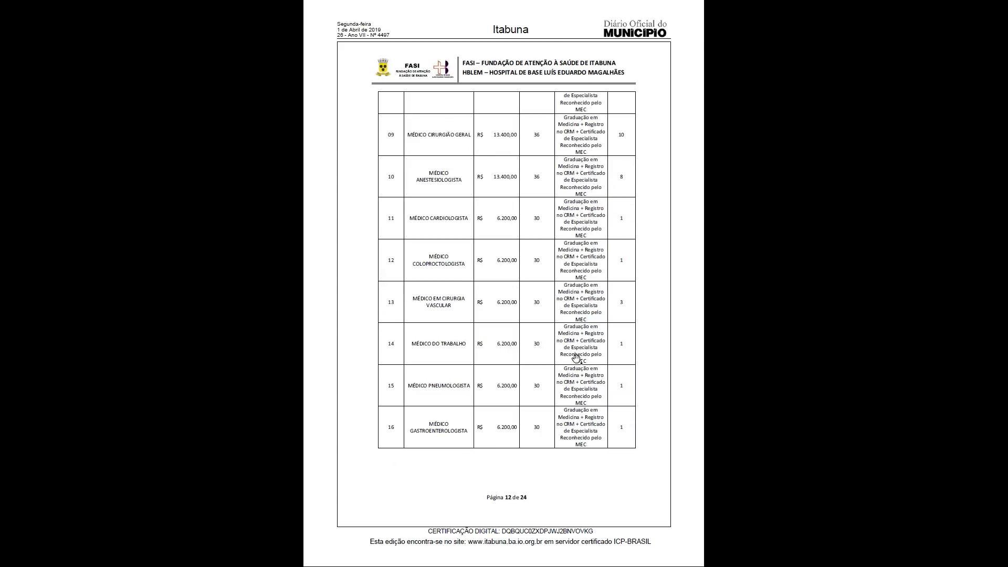